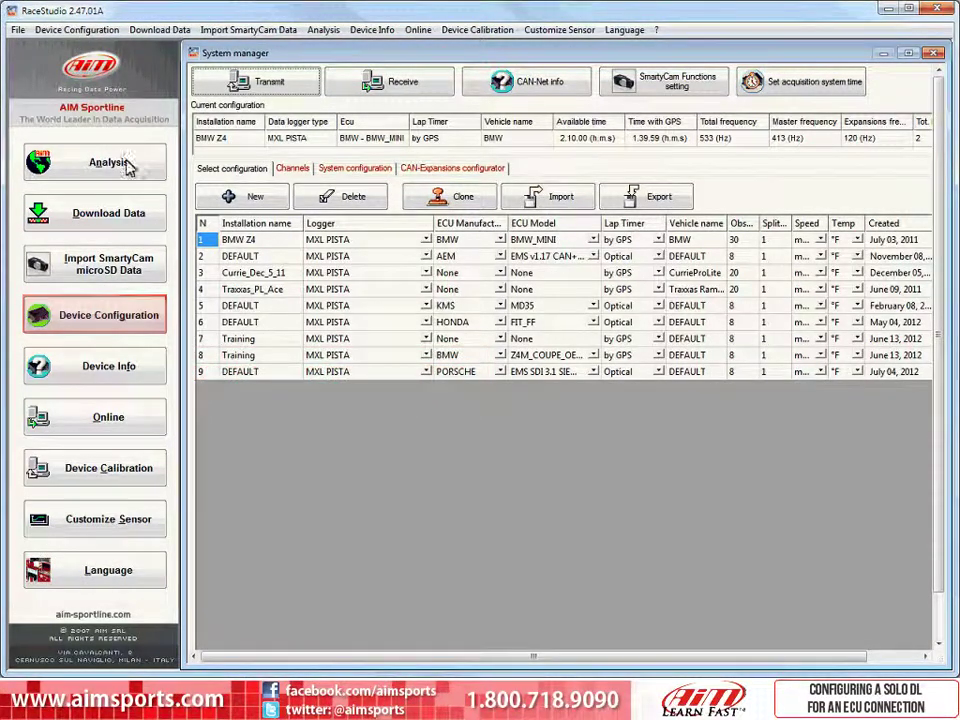
# - Select SOLO DL as the device to configure and go to its Configuration Manager
pyautogui.click(143, 333)
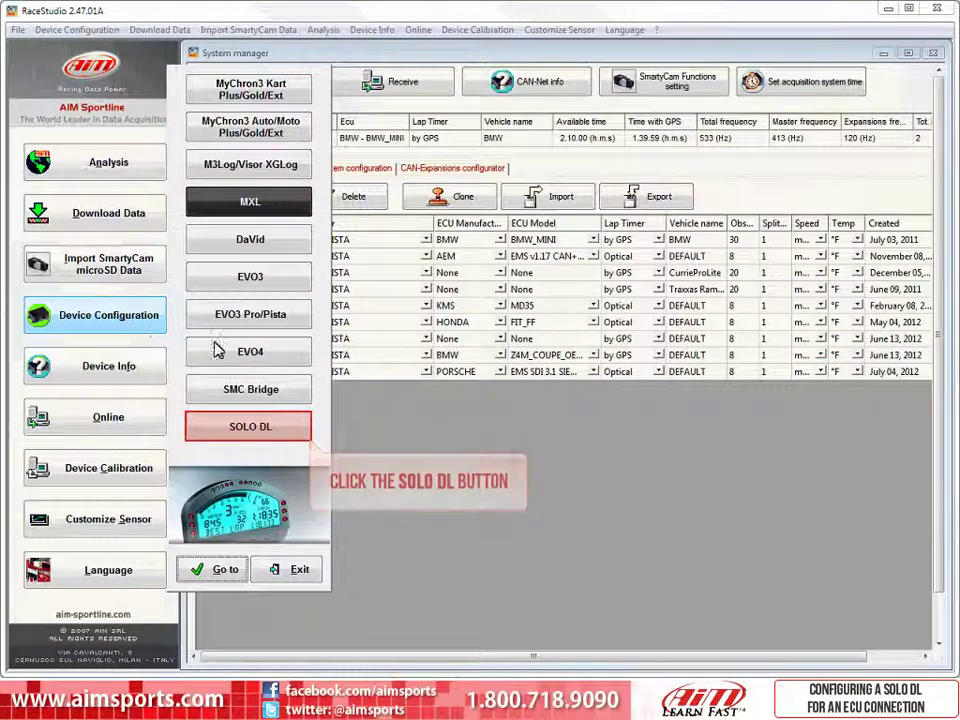
pyautogui.click(260, 430)
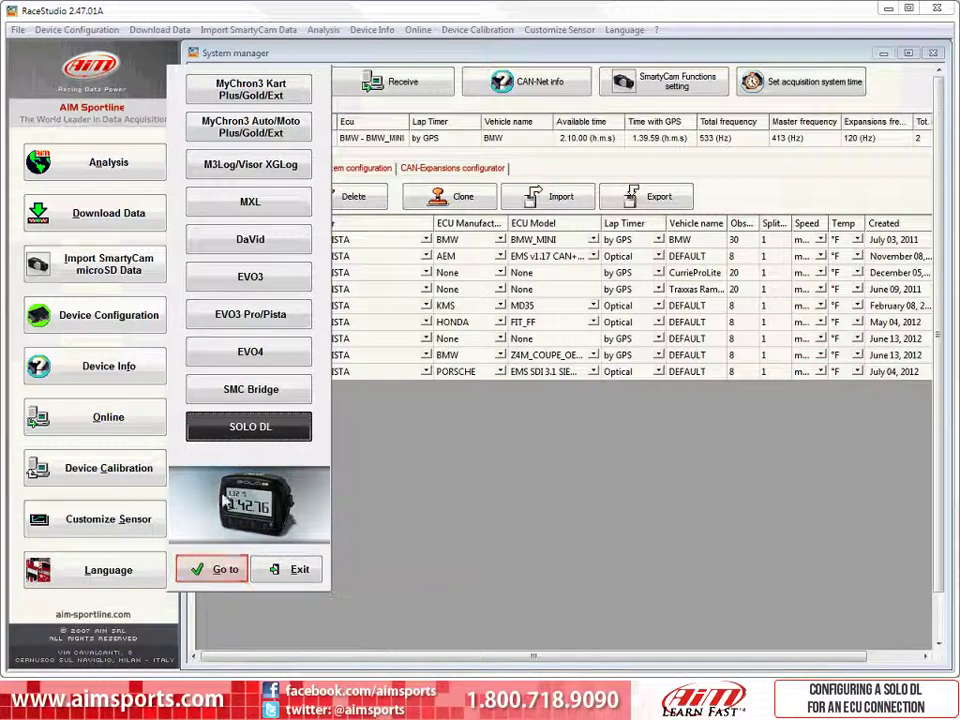
pyautogui.click(224, 576)
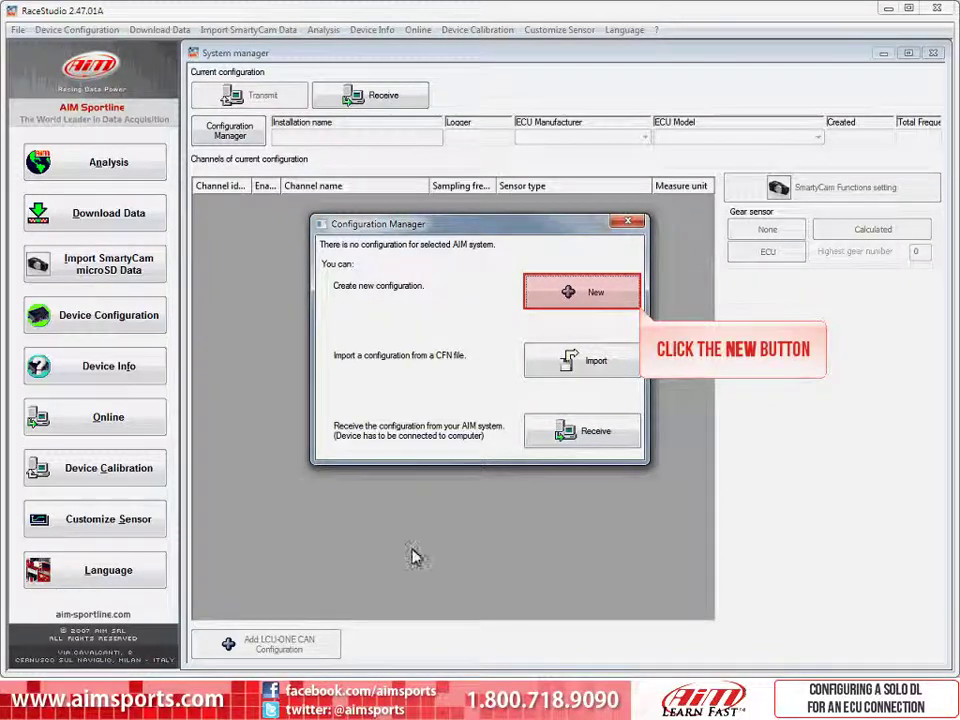
# - Create a new configuration using ECU manufacturer HONDA and ECU model CIVIC_US
pyautogui.click(612, 299)
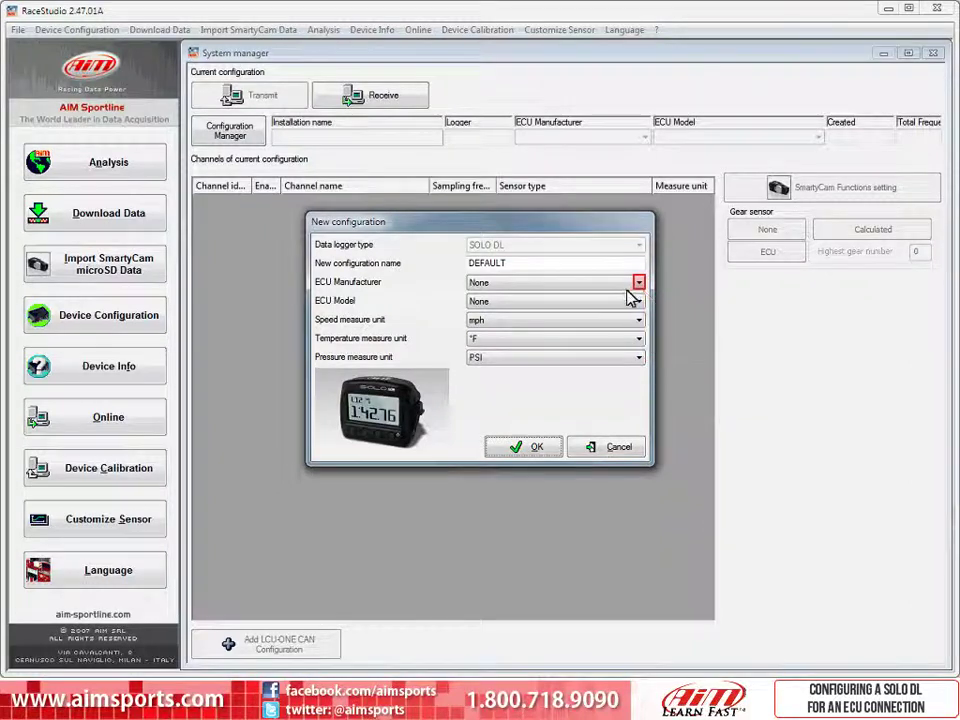
pyautogui.click(638, 284)
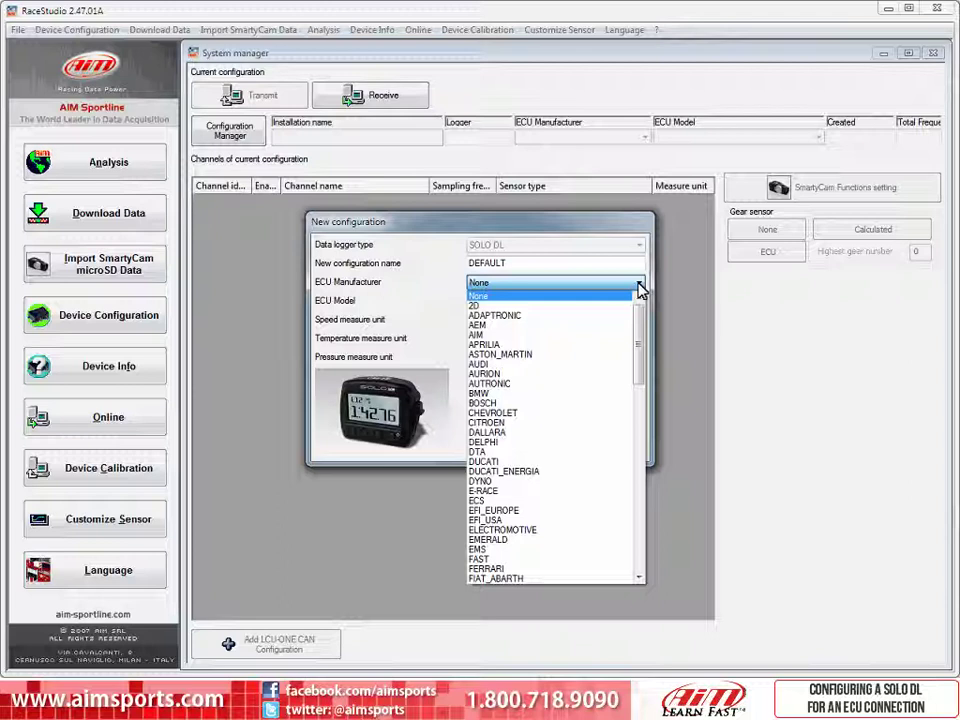
pyautogui.moveTo(638, 321); pyautogui.dragTo(652, 388)
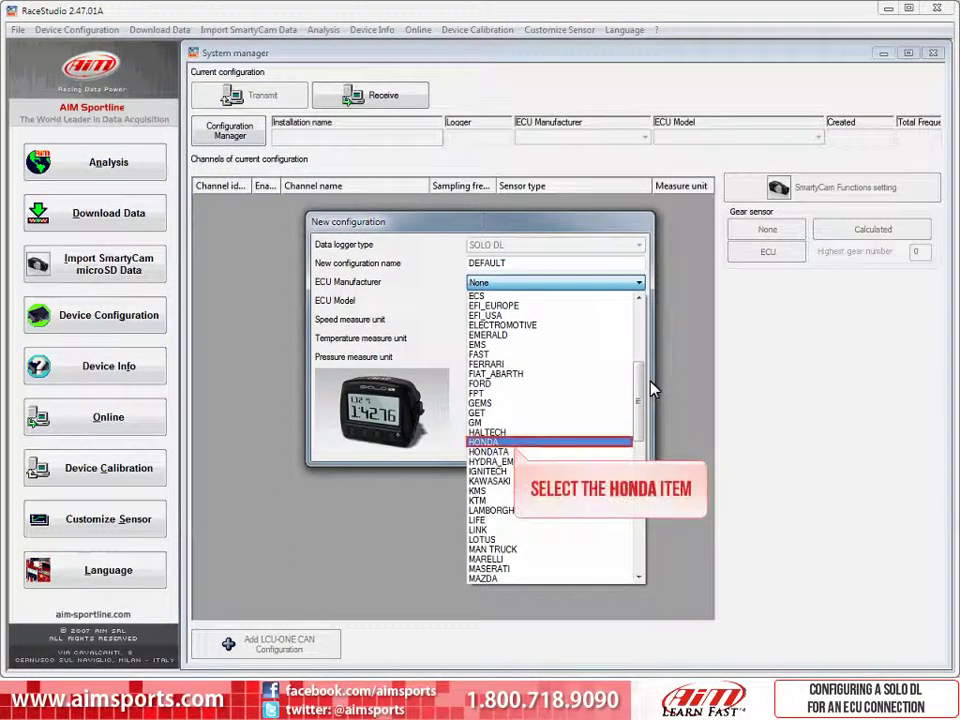
pyautogui.click(505, 441)
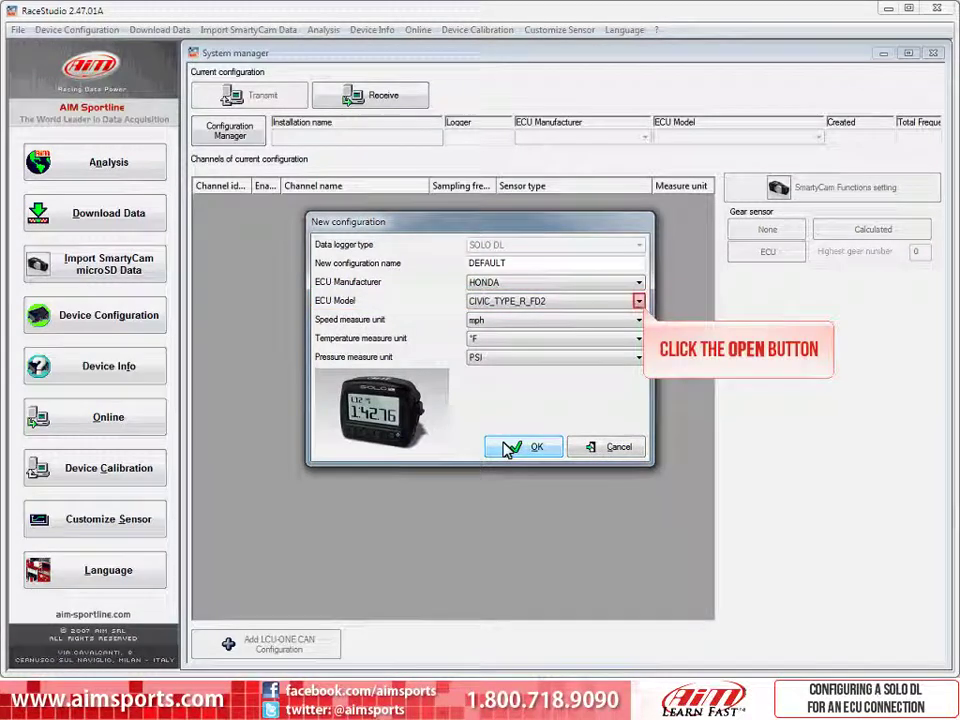
pyautogui.click(639, 303)
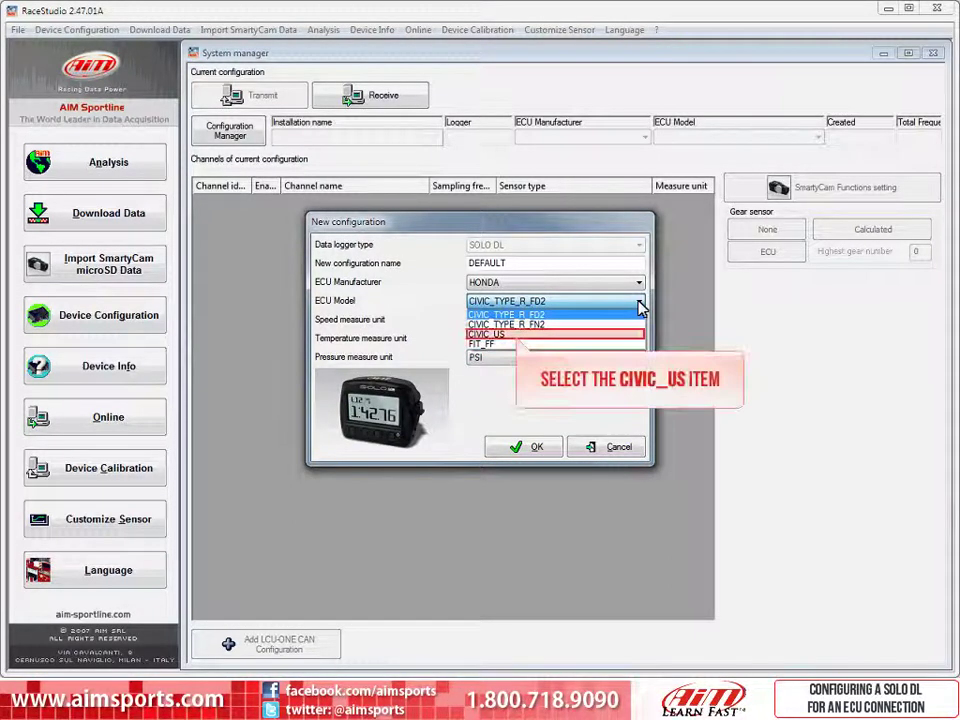
pyautogui.click(507, 335)
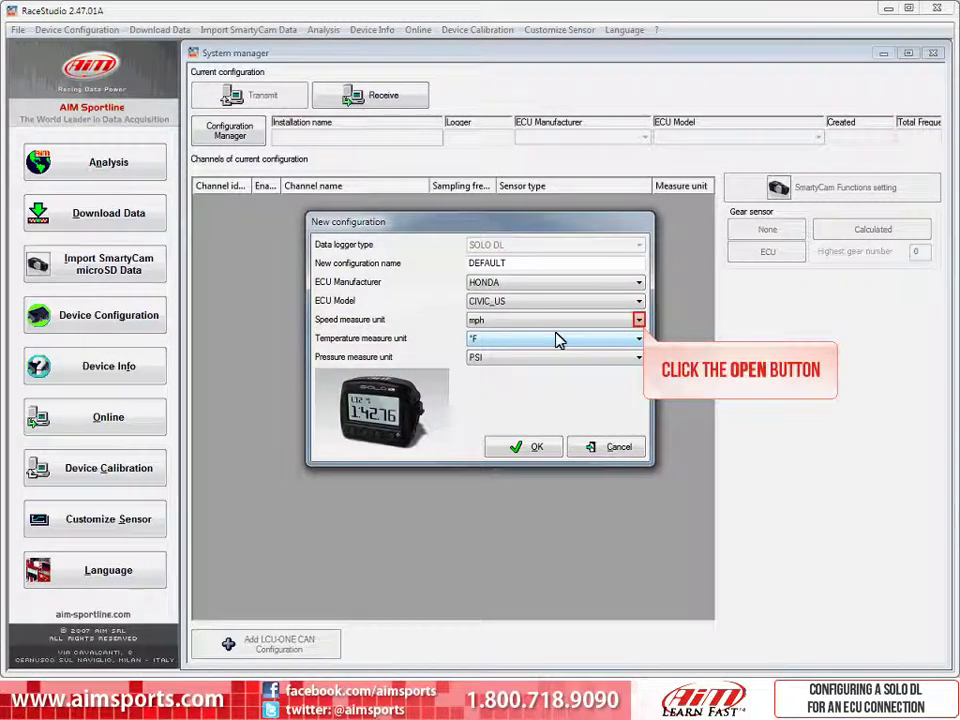
pyautogui.click(638, 322)
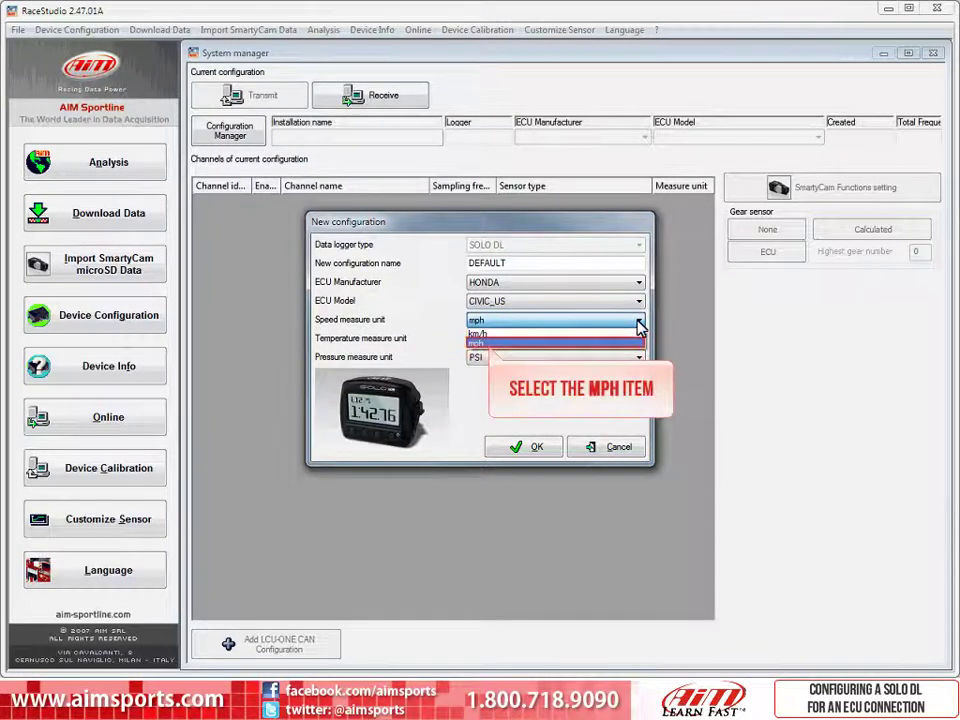
pyautogui.click(490, 345)
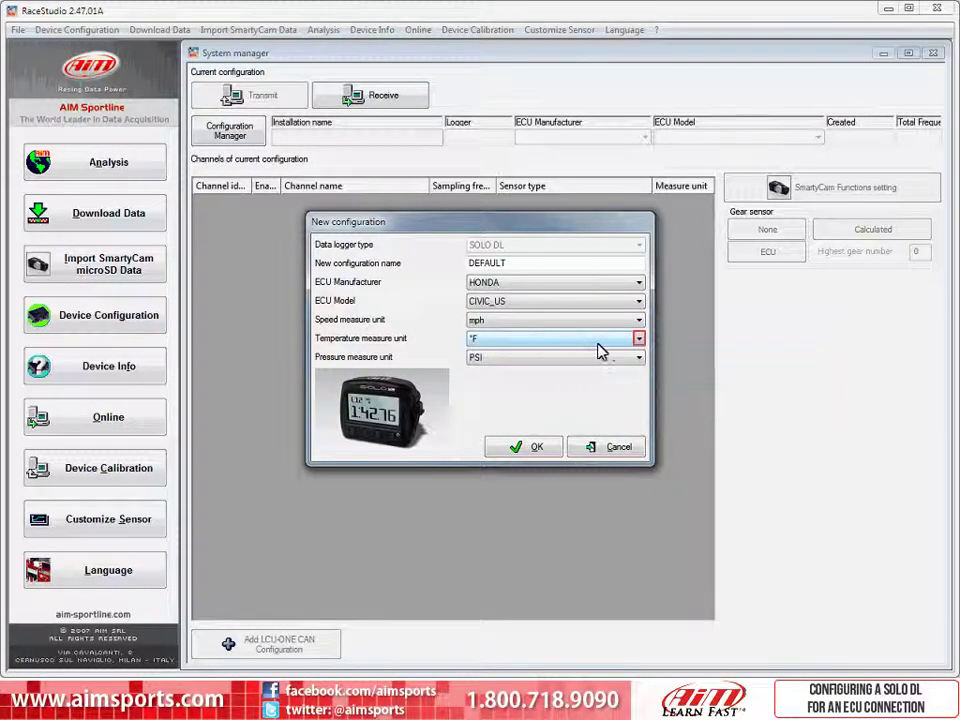
pyautogui.click(639, 340)
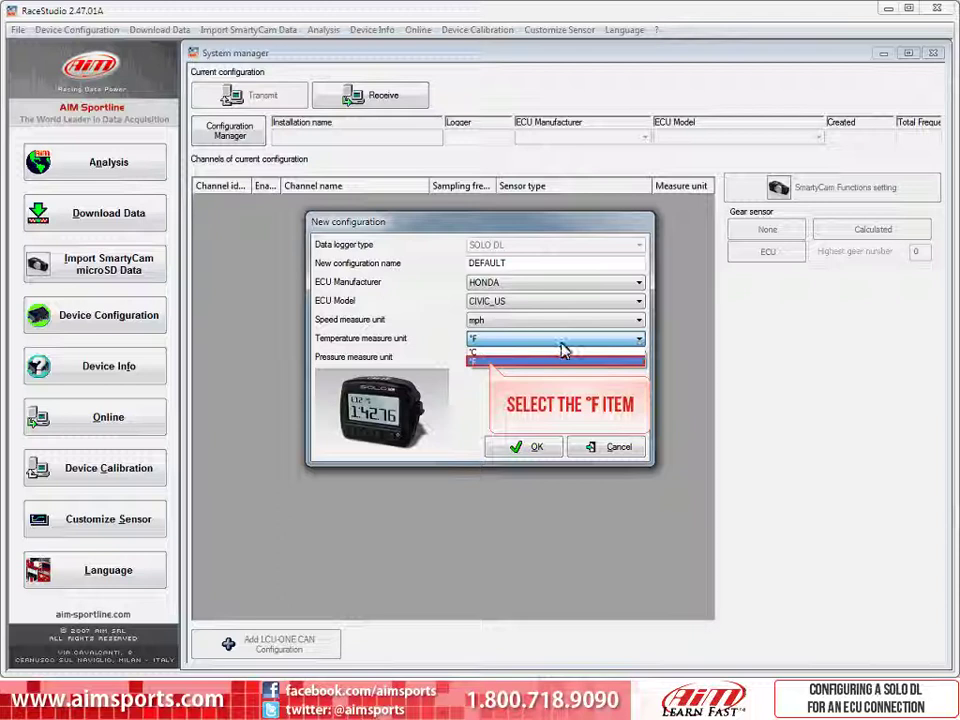
pyautogui.click(490, 361)
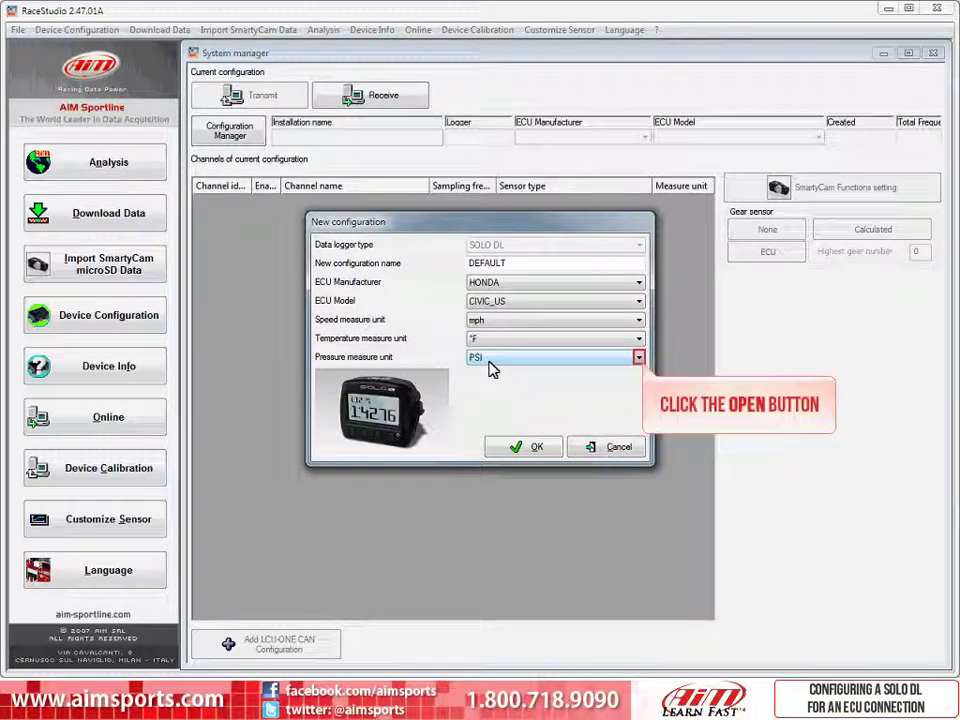
pyautogui.click(639, 359)
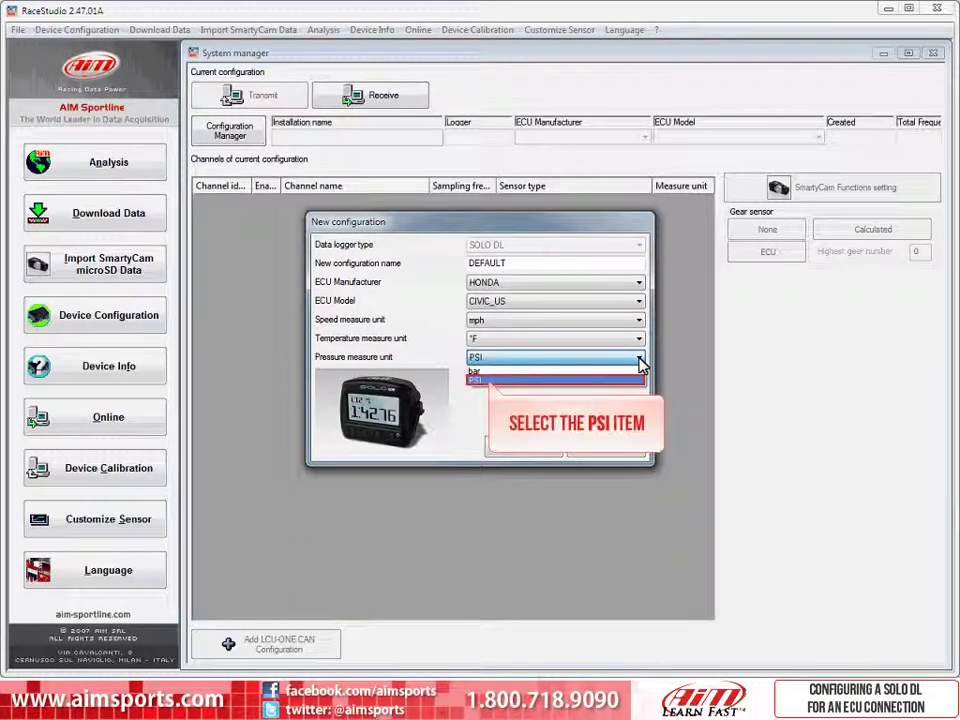
pyautogui.click(490, 383)
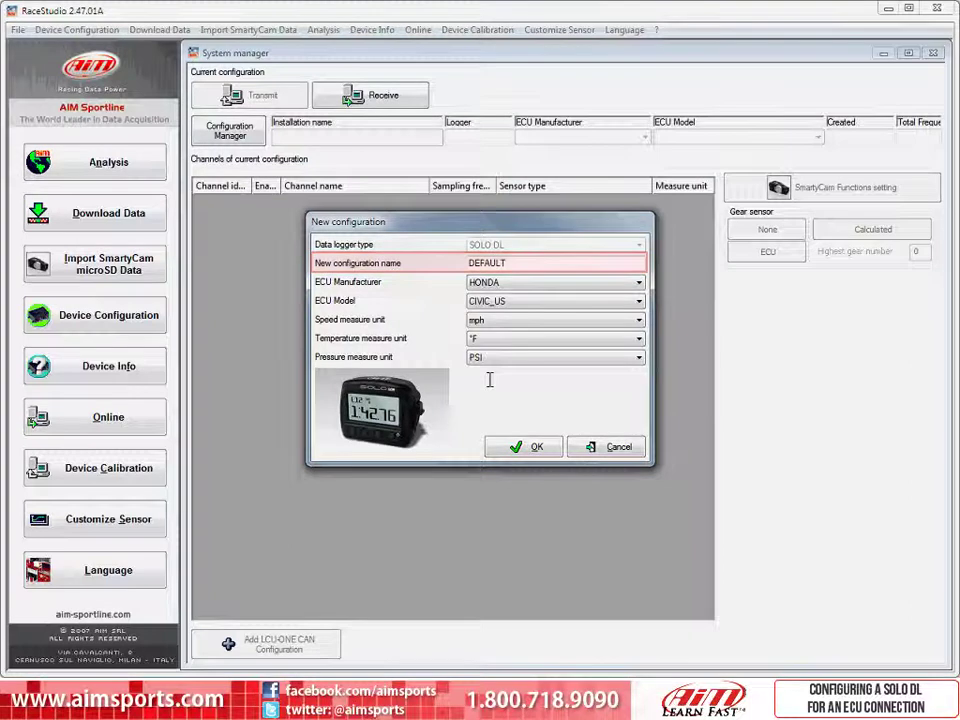
# - Replace the default configuration name with 'Honda' and confirm to create it
pyautogui.doubleClick(514, 263)
pyautogui.write('Honda')
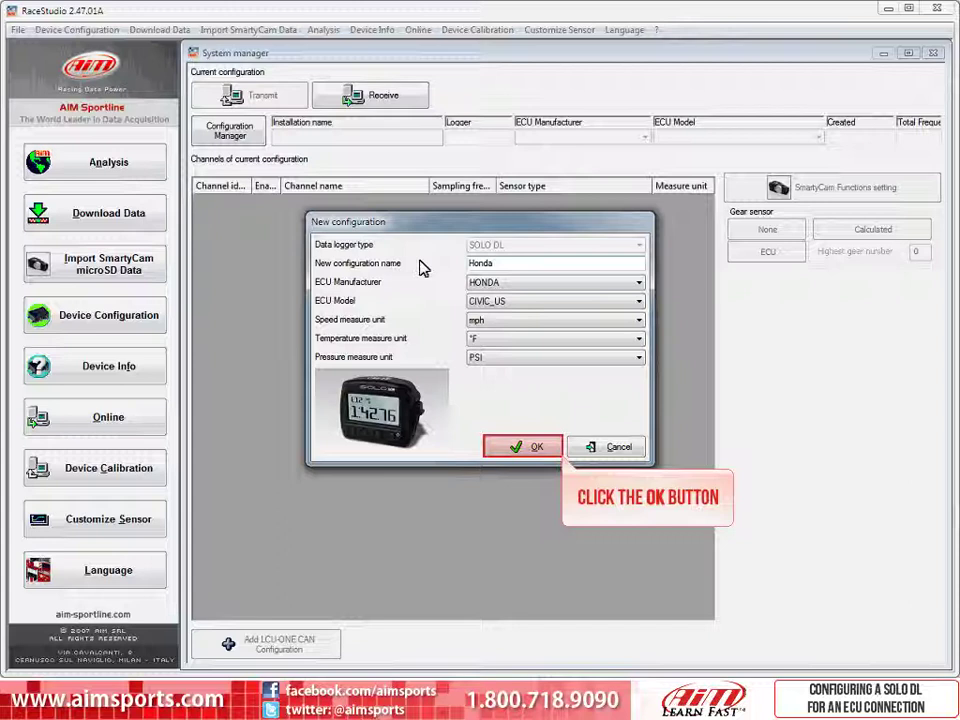
pyautogui.click(526, 450)
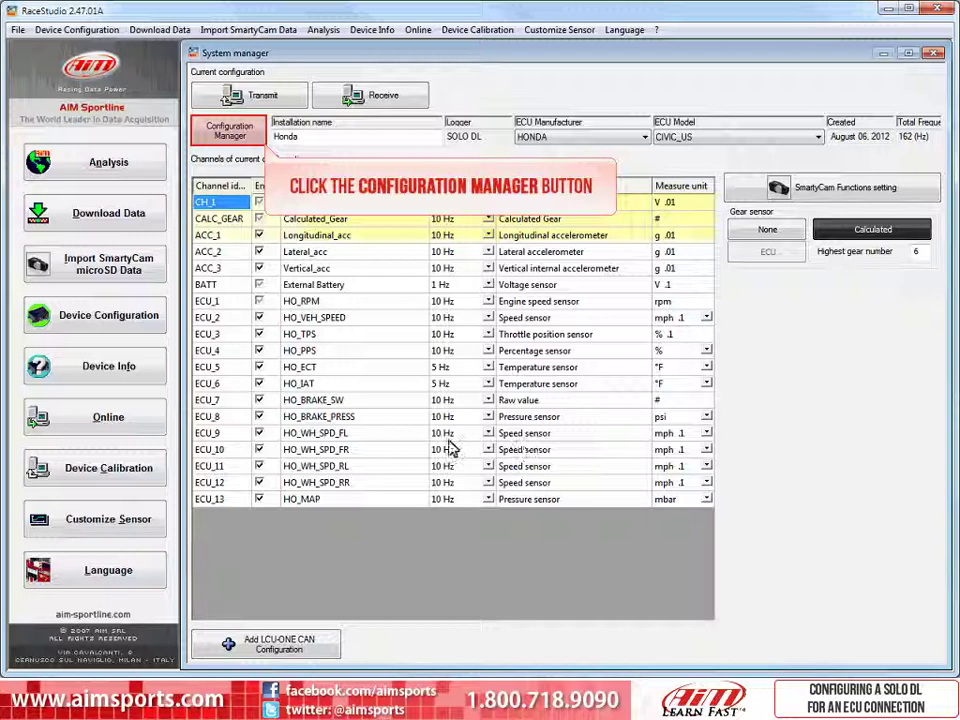
pyautogui.click(236, 133)
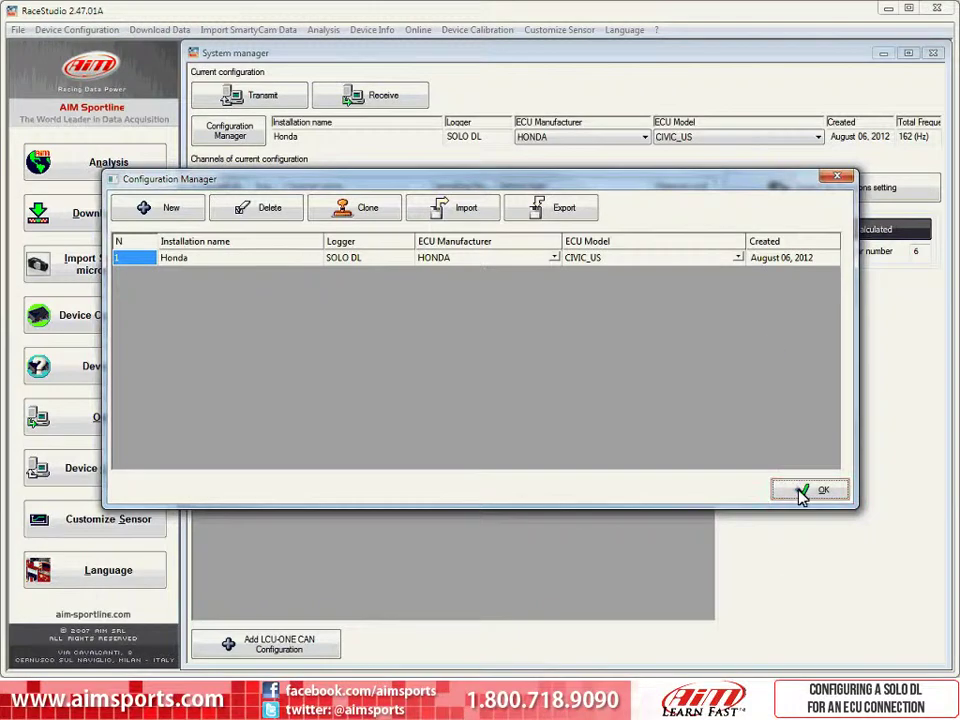
pyautogui.click(810, 490)
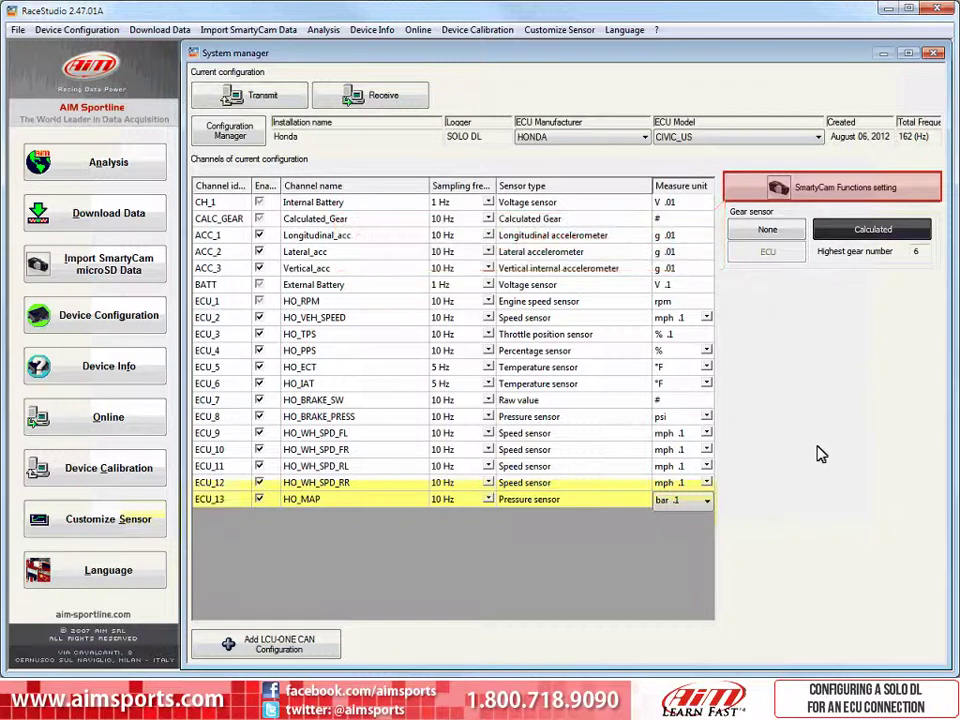
# - Map the SmartyCam WATER TEMP function to channel HO_ECT and confirm
pyautogui.click(831, 191)
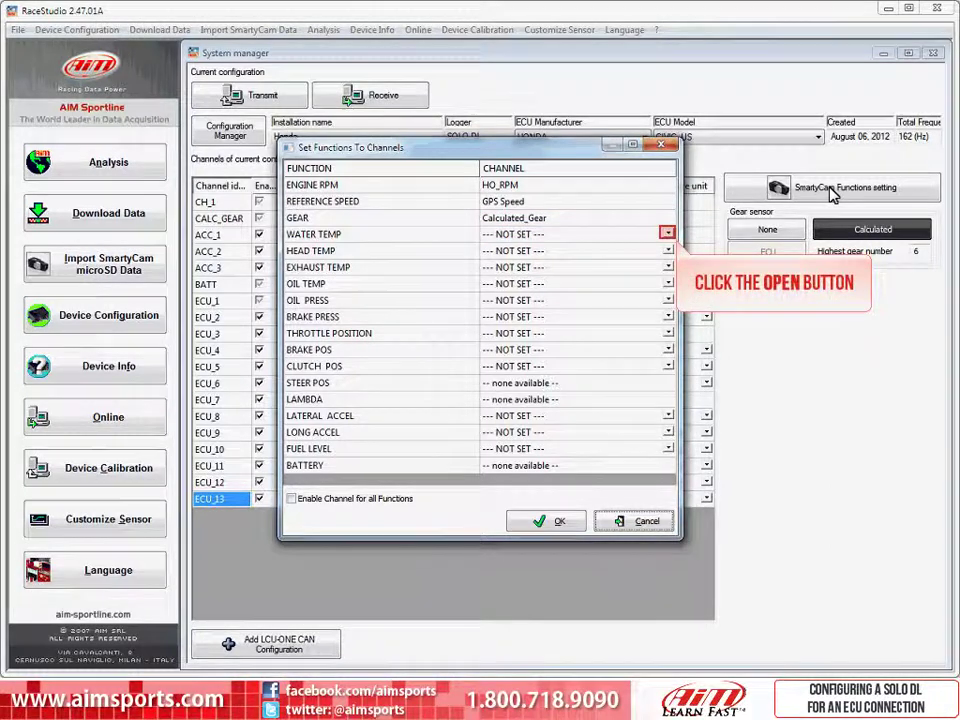
pyautogui.click(668, 235)
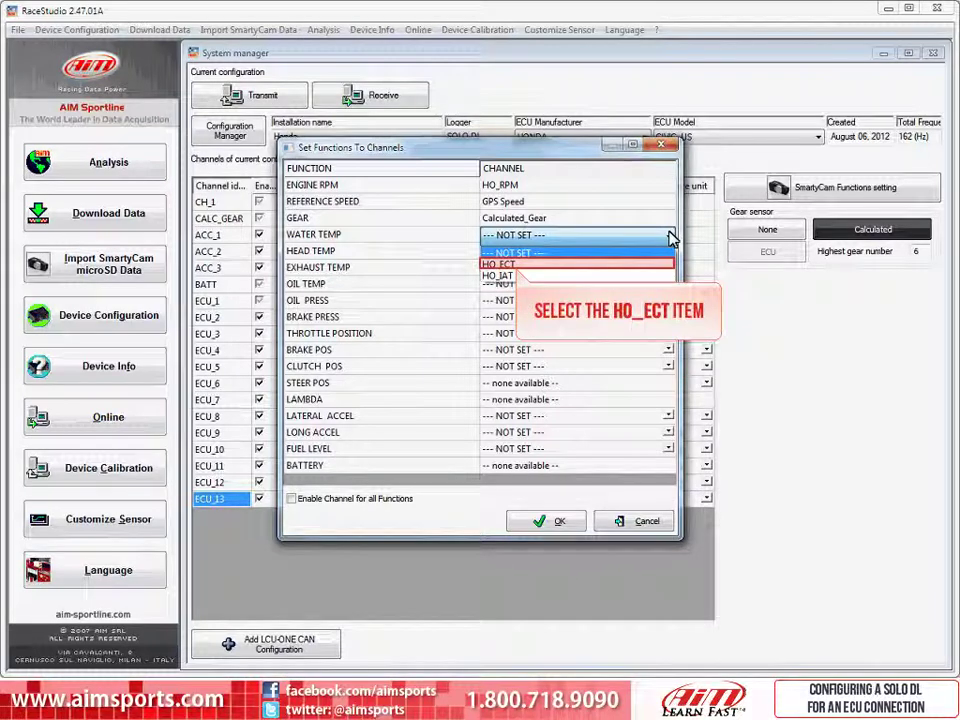
pyautogui.click(498, 264)
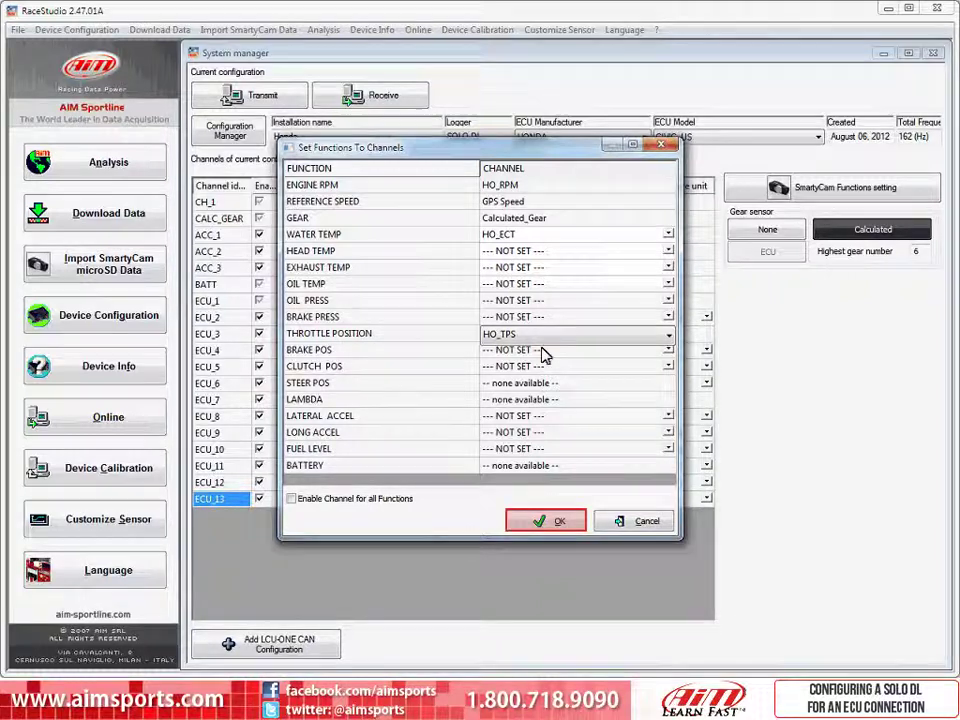
pyautogui.click(552, 523)
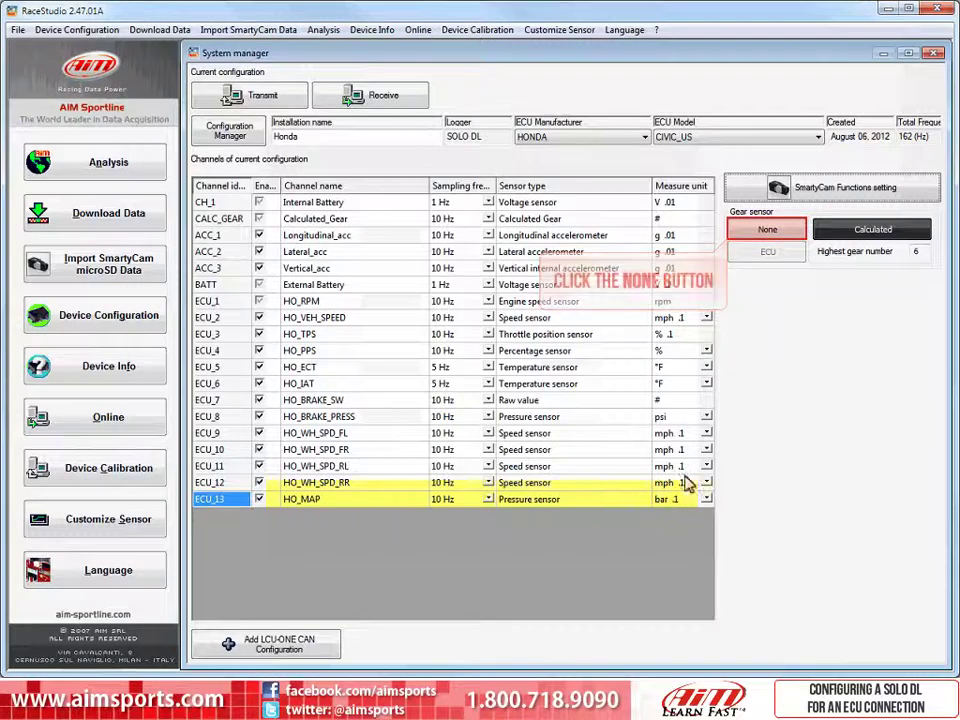
# - Set the gear sensor to None and add an LCU-ONE CAN lambda configuration
pyautogui.click(767, 230)
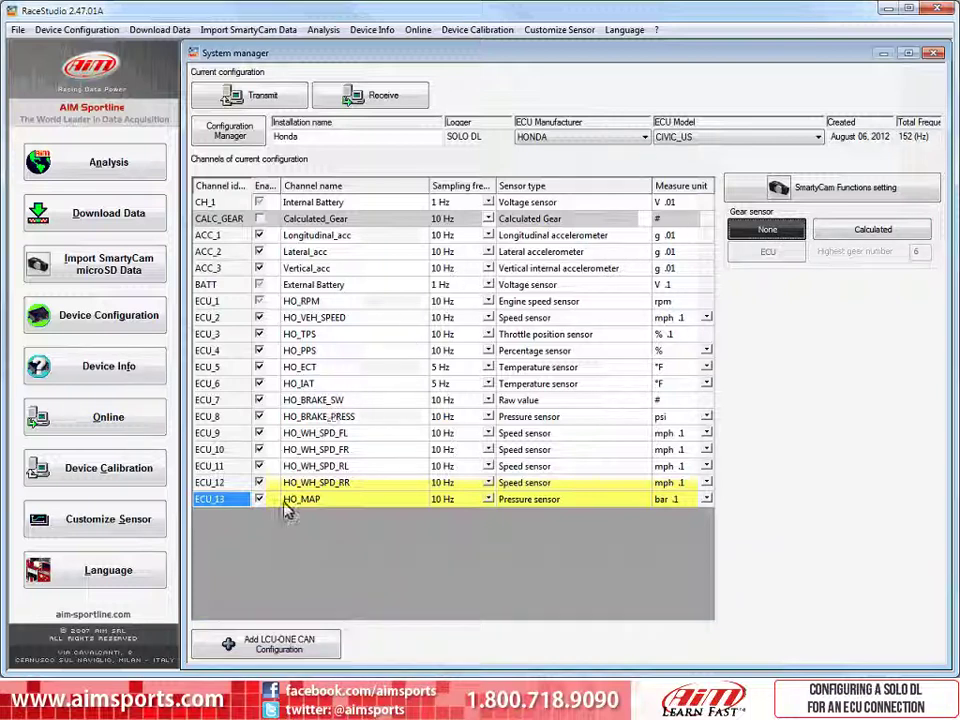
pyautogui.click(272, 645)
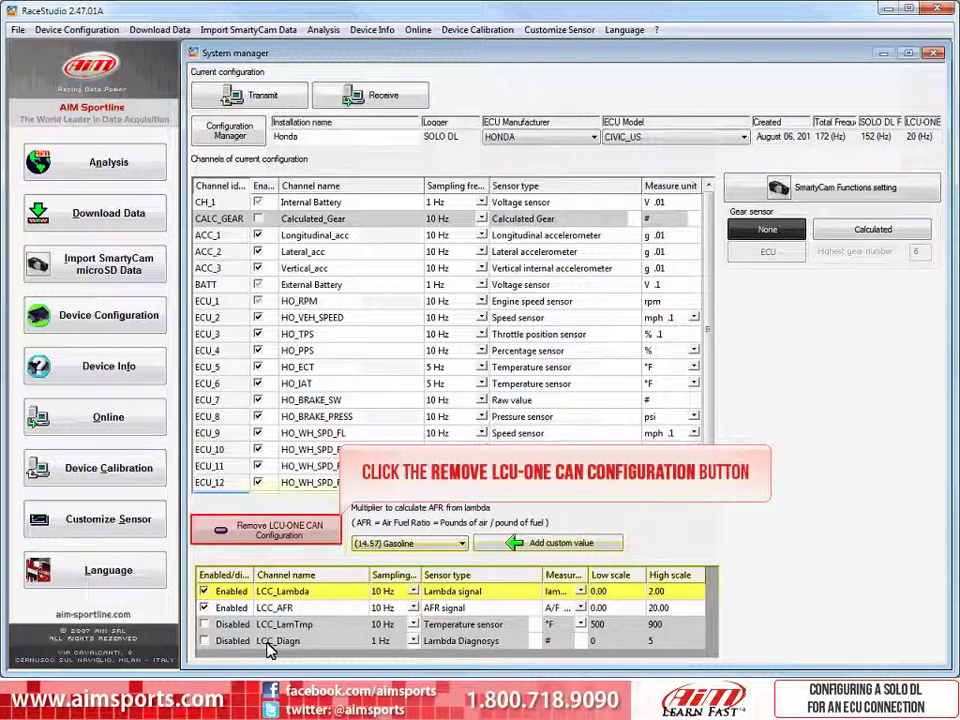
# - Delete the LCU-ONE CAN configuration, confirming the removal with Yes
pyautogui.click(260, 535)
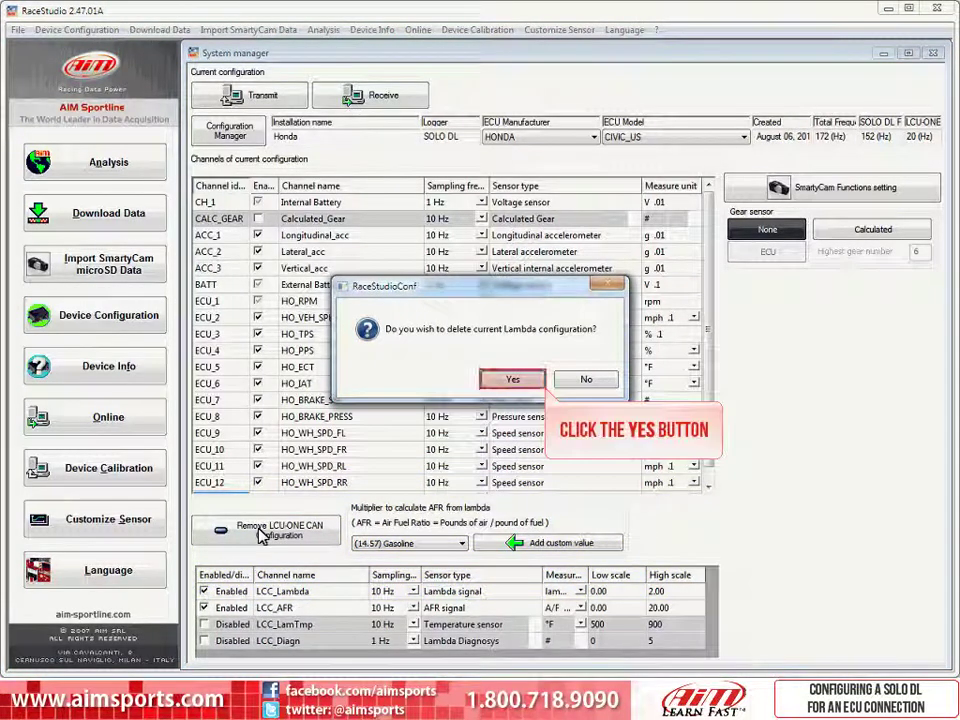
pyautogui.click(512, 383)
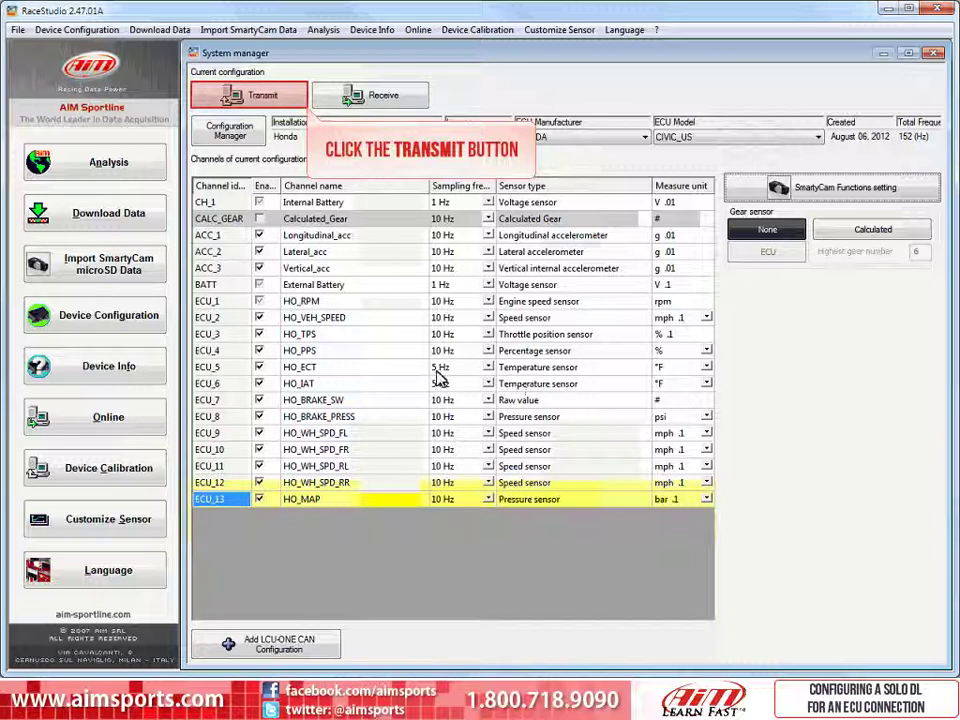
# - Transmit the Honda configuration to the SOLO DL and acknowledge the success message
pyautogui.click(249, 96)
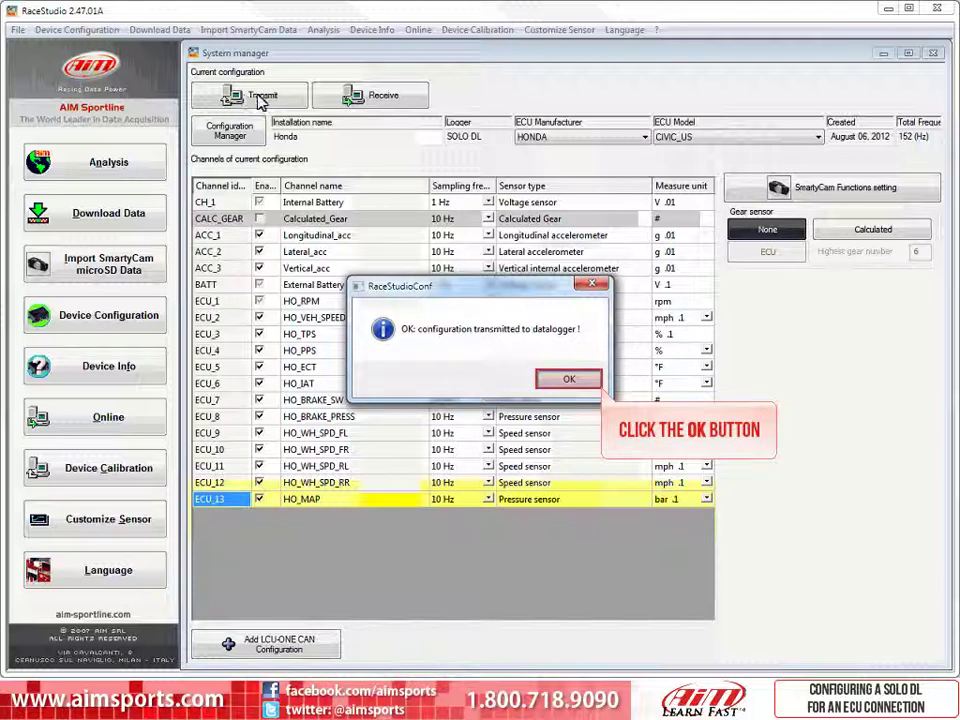
pyautogui.click(572, 379)
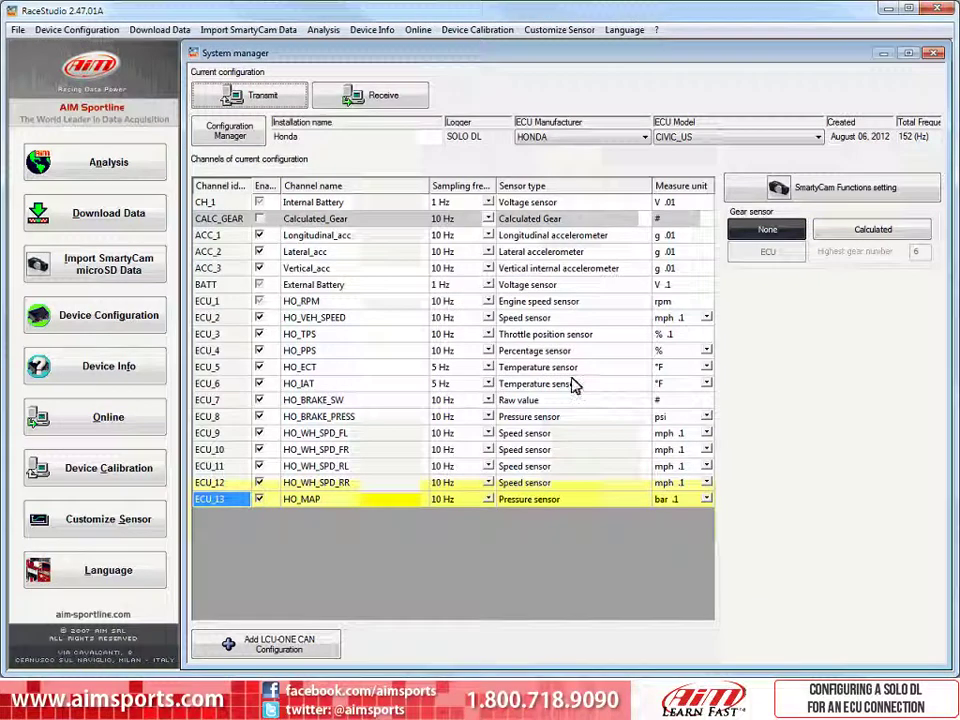